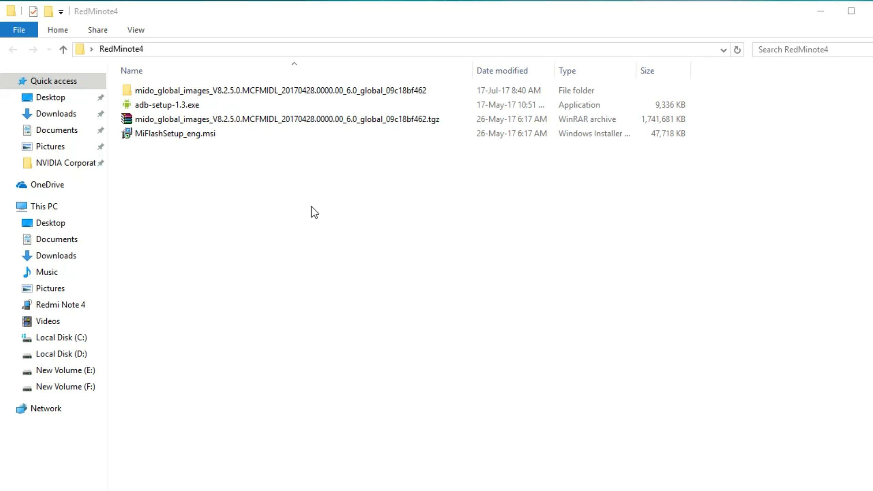
Review the MiFlash installer, firmware archive, extracted firmware folder and ADB installer in the RedMinote4 folder.
click(183, 140)
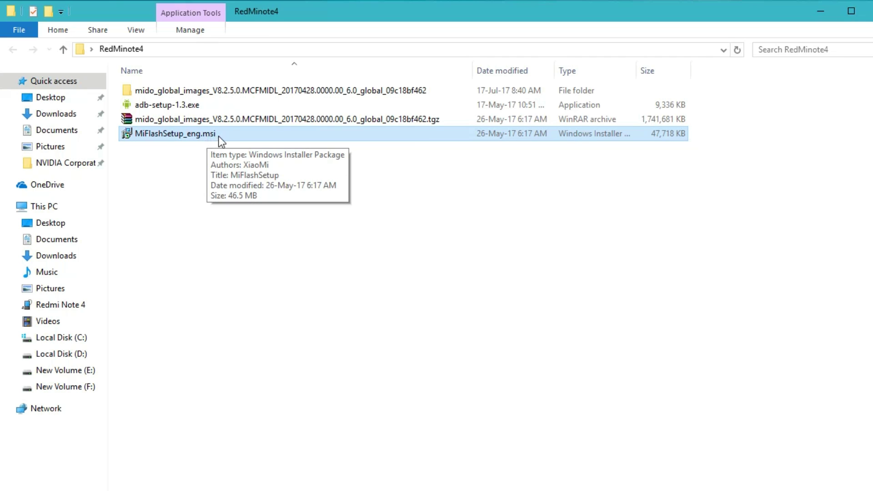
click(467, 184)
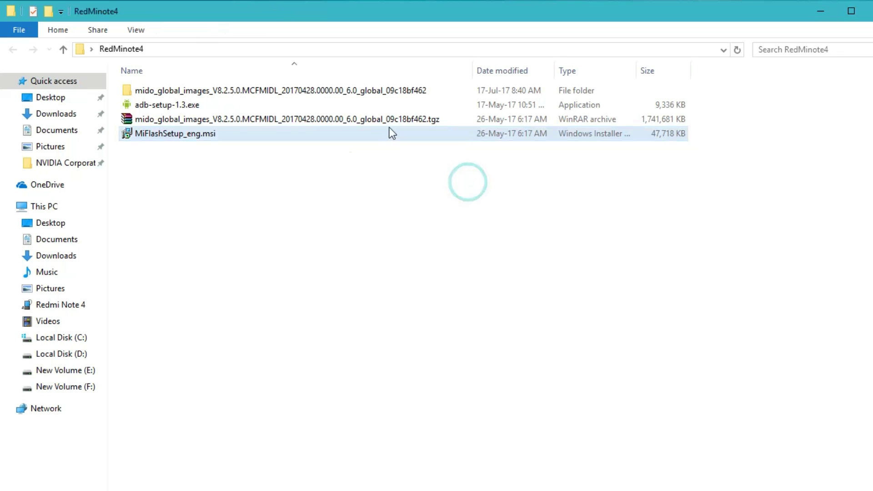
click(393, 128)
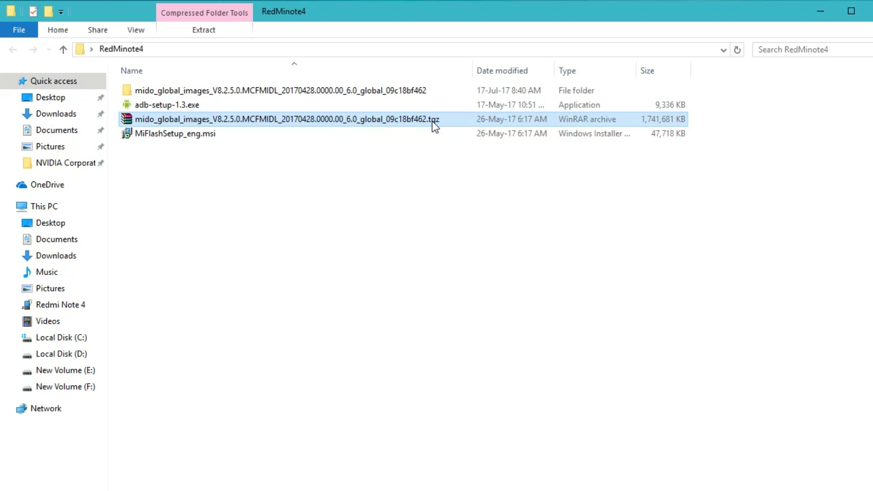
click(419, 92)
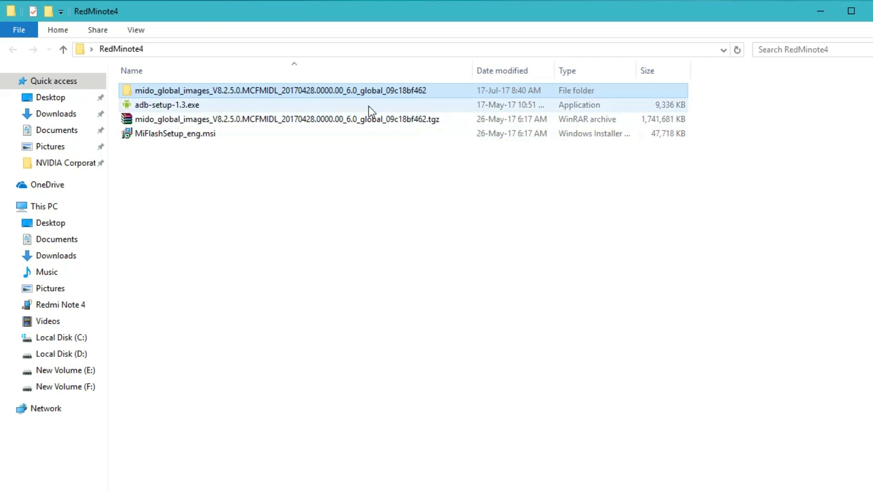
click(258, 108)
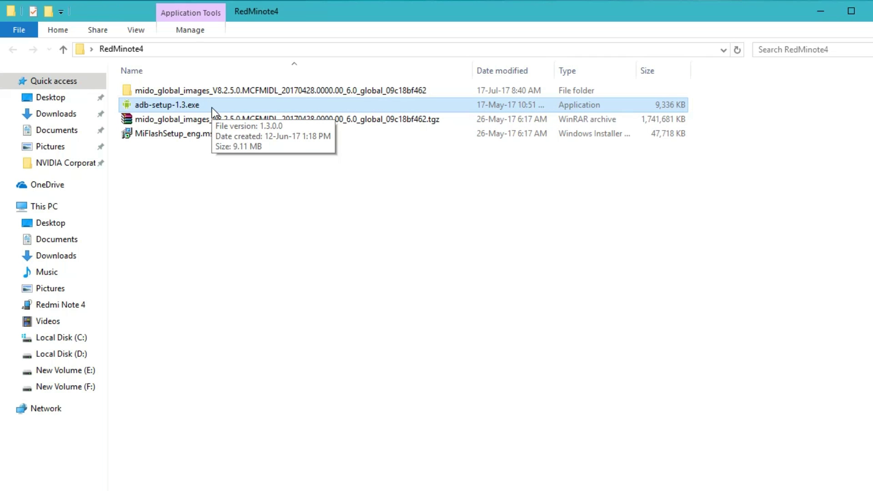
click(201, 135)
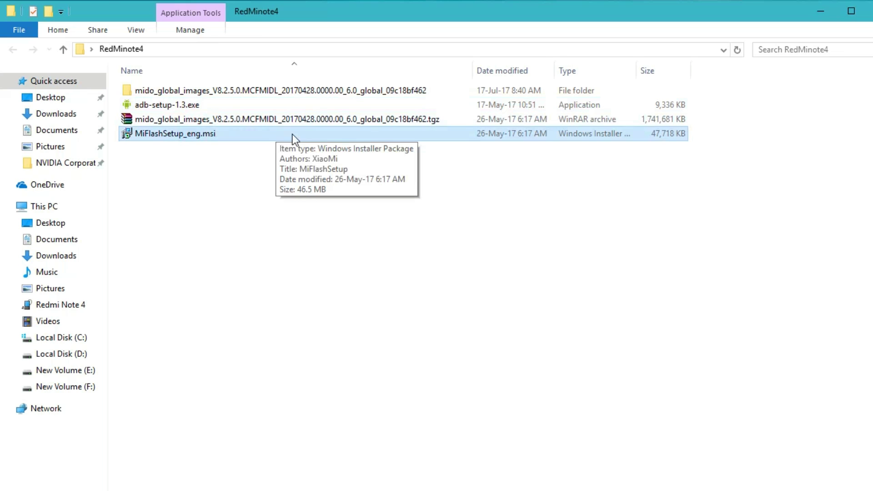
click(263, 237)
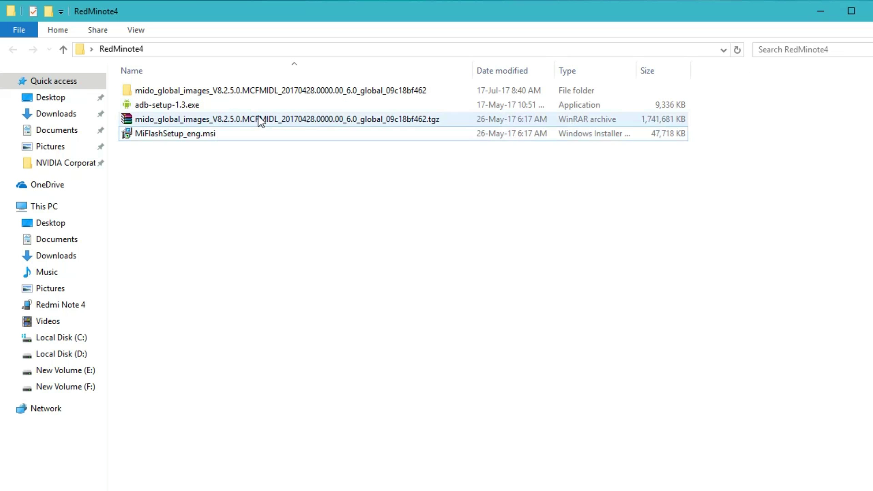
Minimize the RedMinote4 window and move the folder's icon higher on the desktop.
click(821, 12)
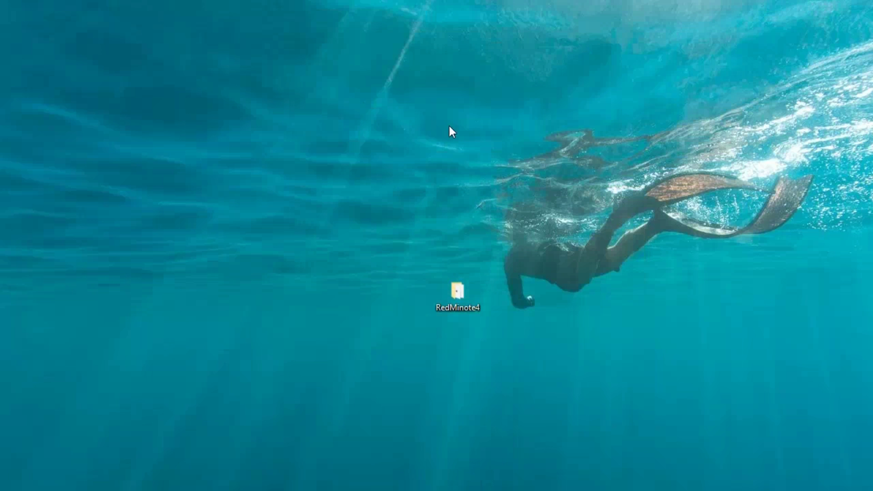
drag(457, 289, 406, 184)
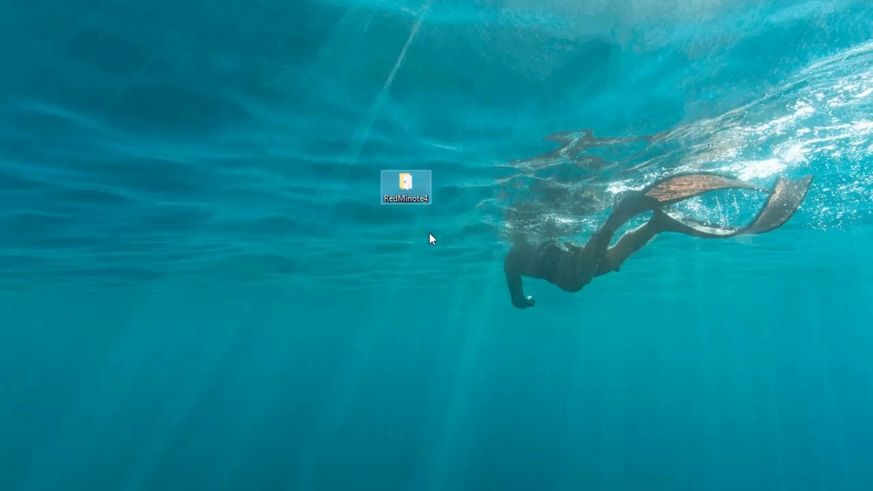
Rename the desktop folder as "RedMi note4", with a space before "note4".
click(406, 199)
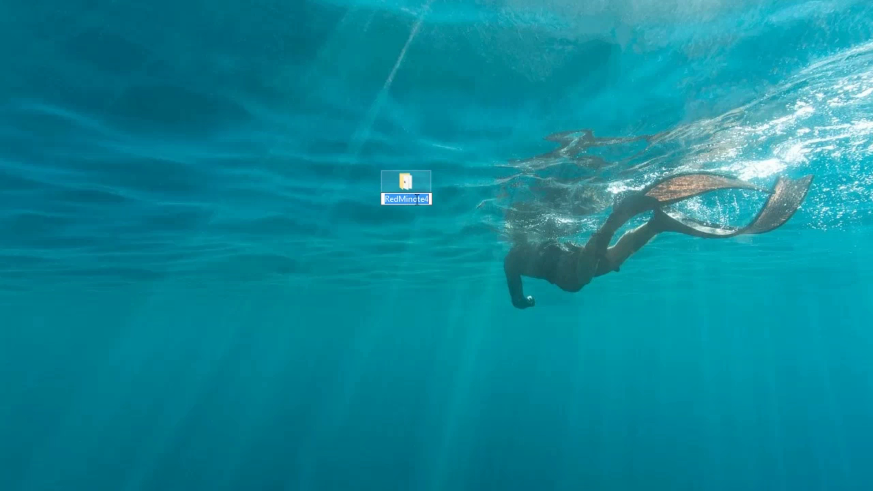
click(408, 200)
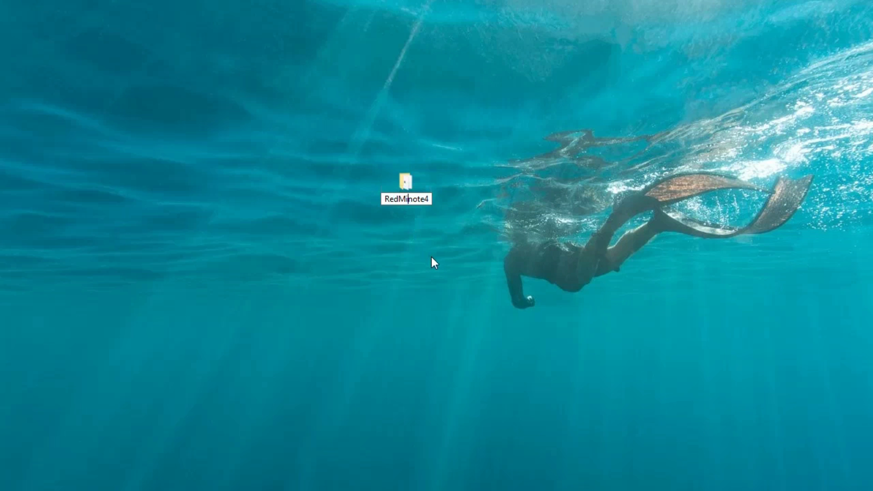
key(Return)
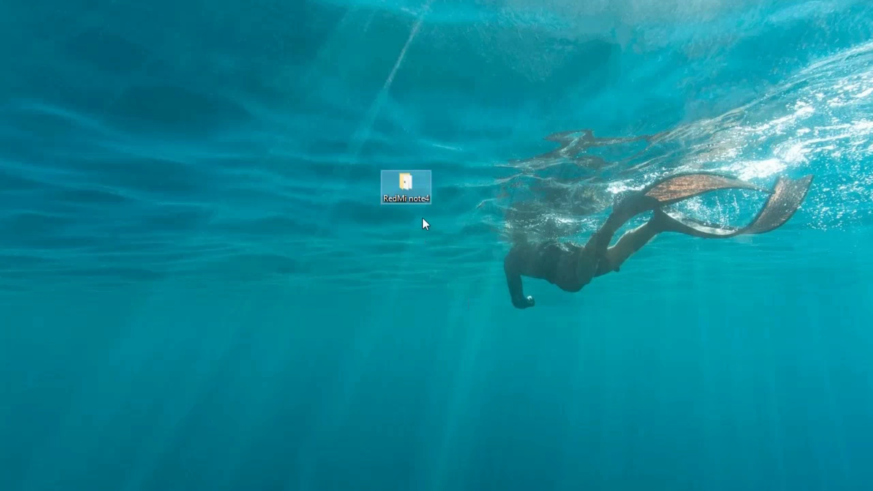
Remove the space from the desktop folder's name so it reads RedMinote4.
click(417, 201)
click(409, 199)
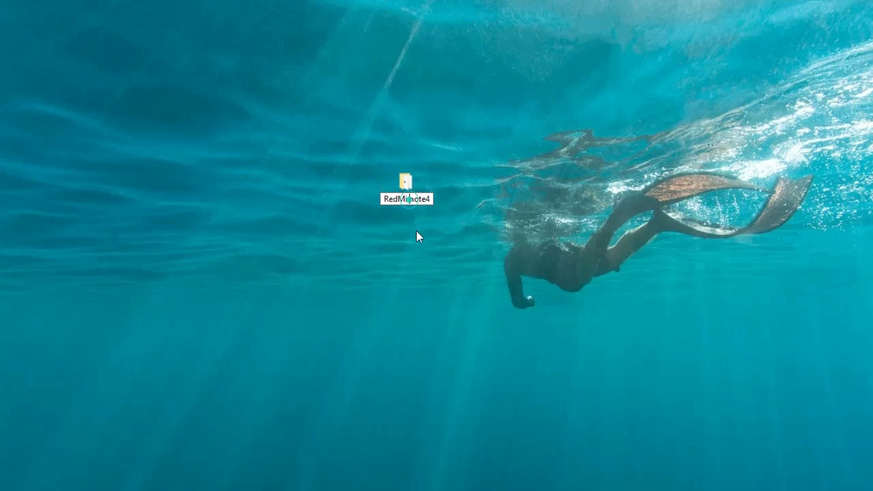
key(BackSpace)
key(Return)
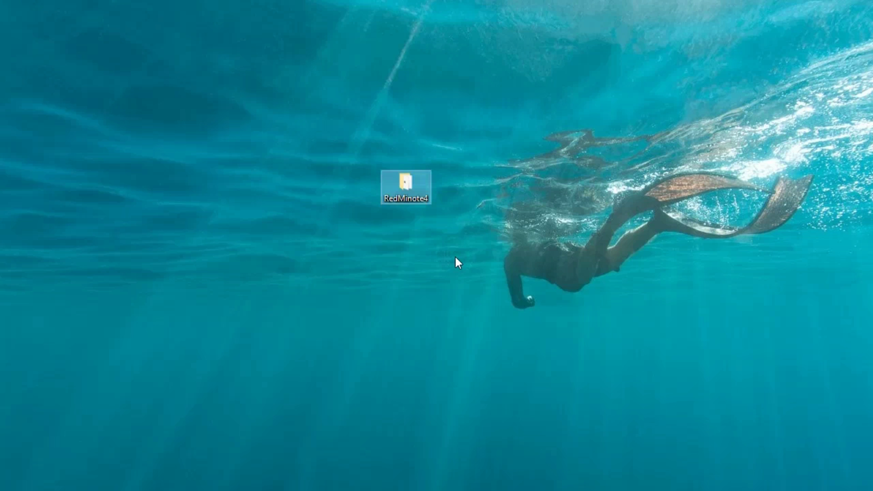
Open the RedMinote4 folder, run adb-setup-1.3.exe and move the installer window toward the middle of the screen.
double_click(411, 199)
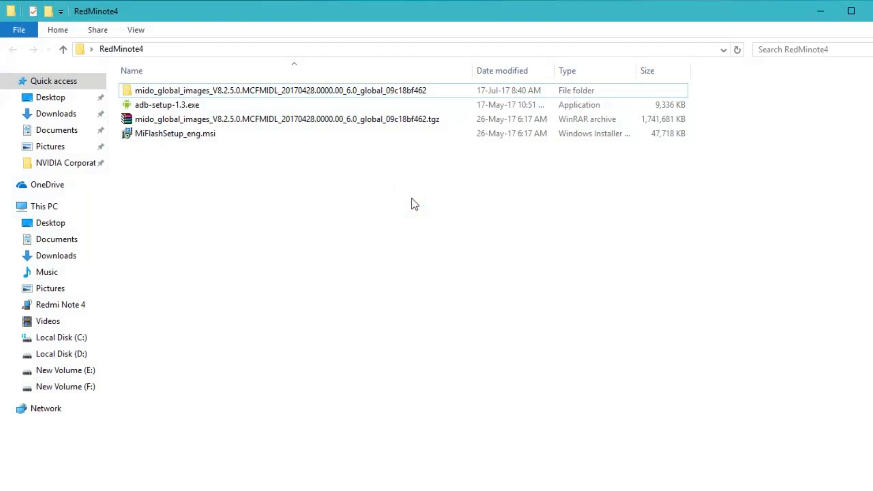
click(196, 105)
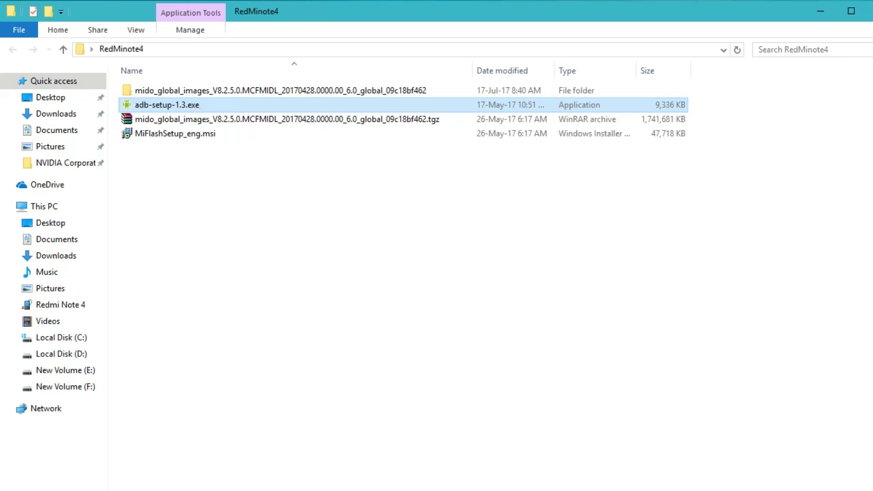
key(Return)
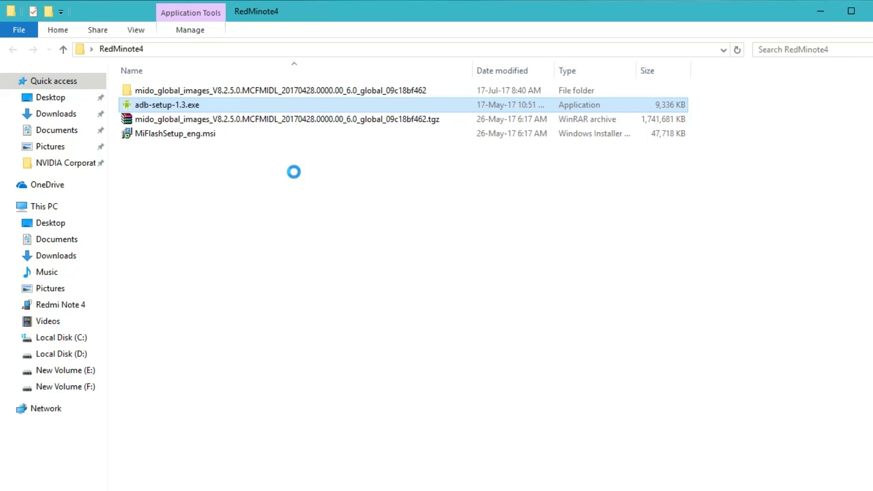
drag(182, 64, 397, 98)
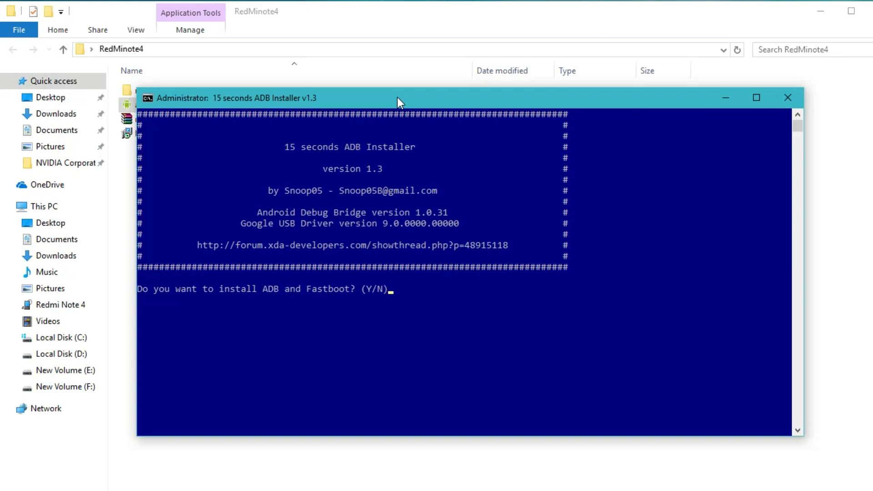
Agree to install ADB and Fastboot, choosing the system-wide installation.
text(y)
key(Return)
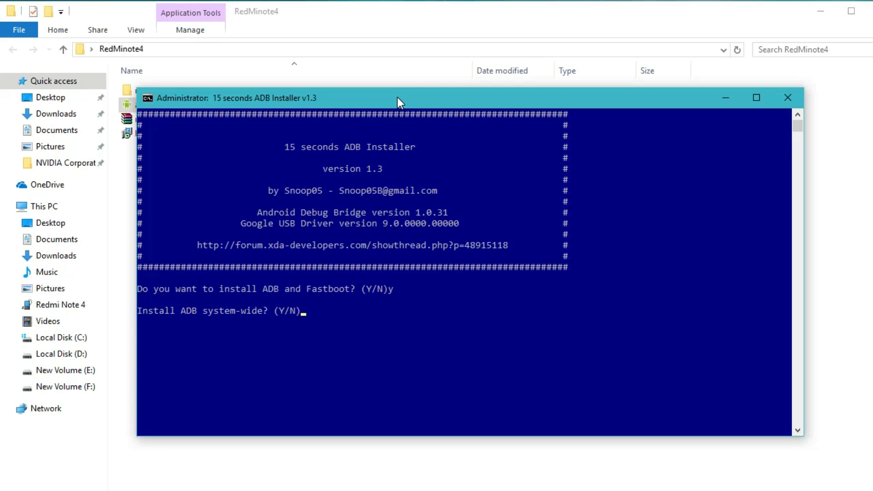
text(y)
key(Return)
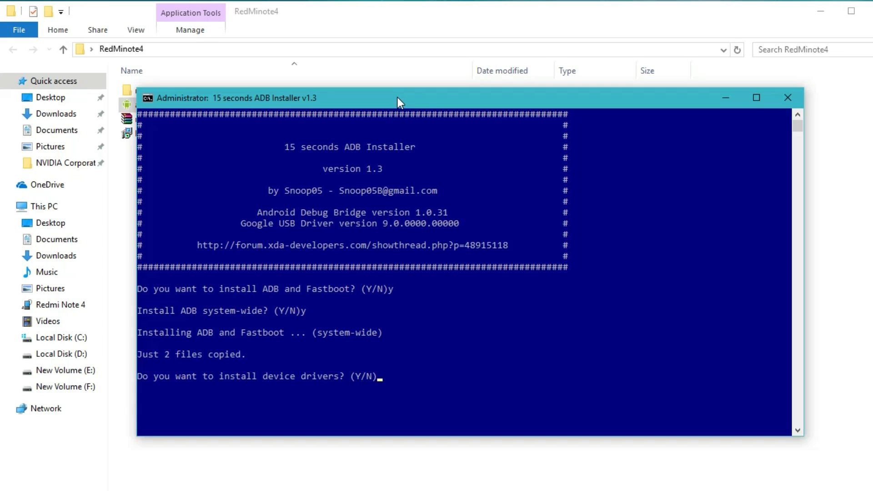
Accept the device driver installation and complete the Device Driver Installation Wizard.
text(y)
key(Return)
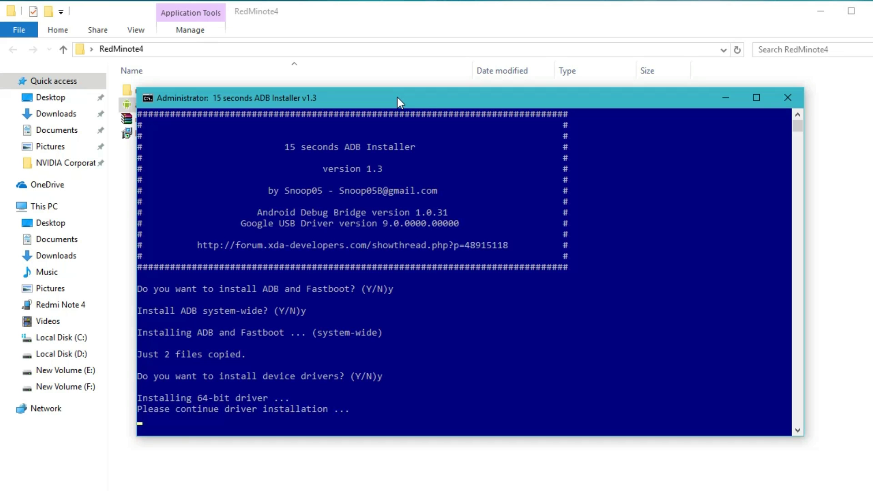
drag(150, 80, 421, 92)
click(459, 334)
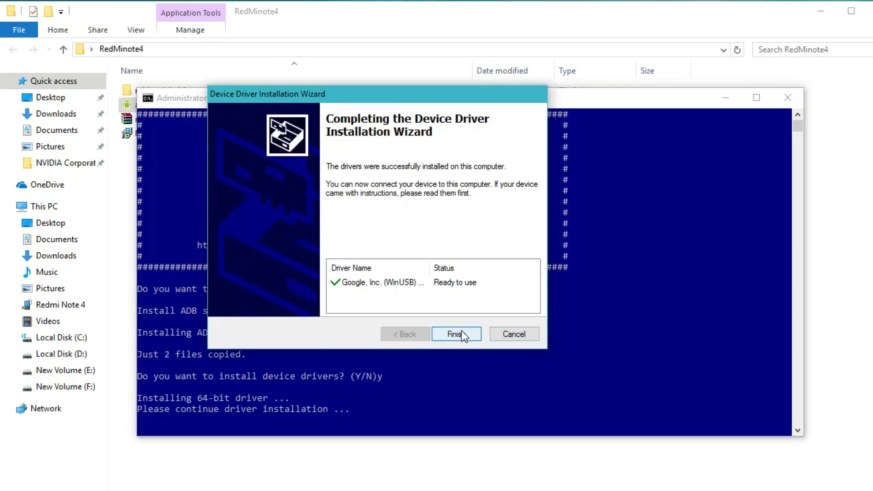
click(461, 332)
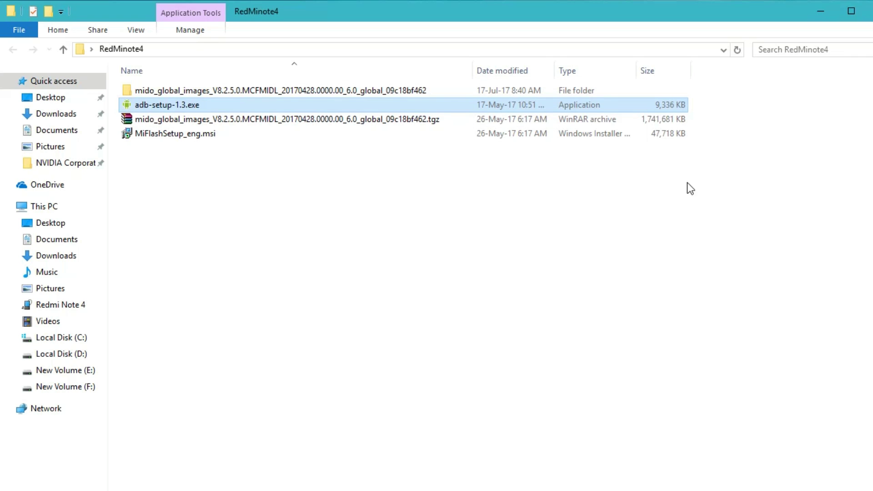
Check the MiFlash installation by locating XiaoMiFlash.exe in C:\XiaoMi\XiaoMiFlash, starting from the MiFlashSetup_eng.msi installer, and minimize that window.
click(204, 139)
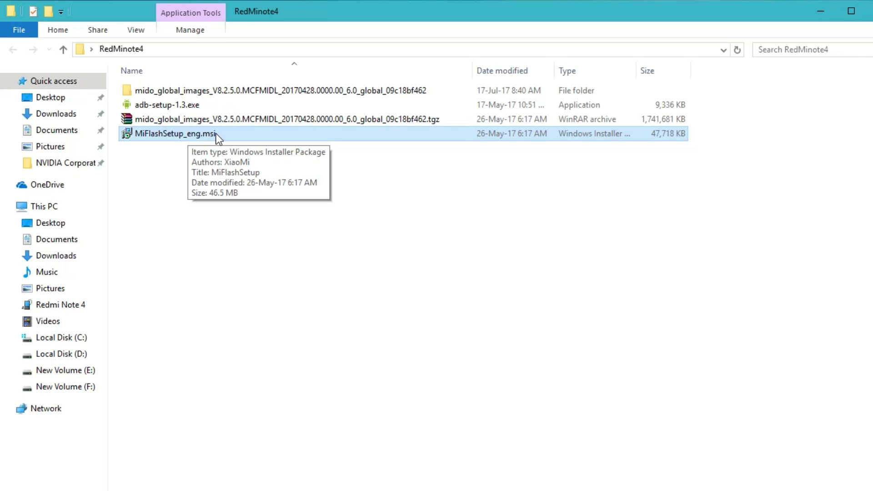
key(super+e)
double_click(387, 234)
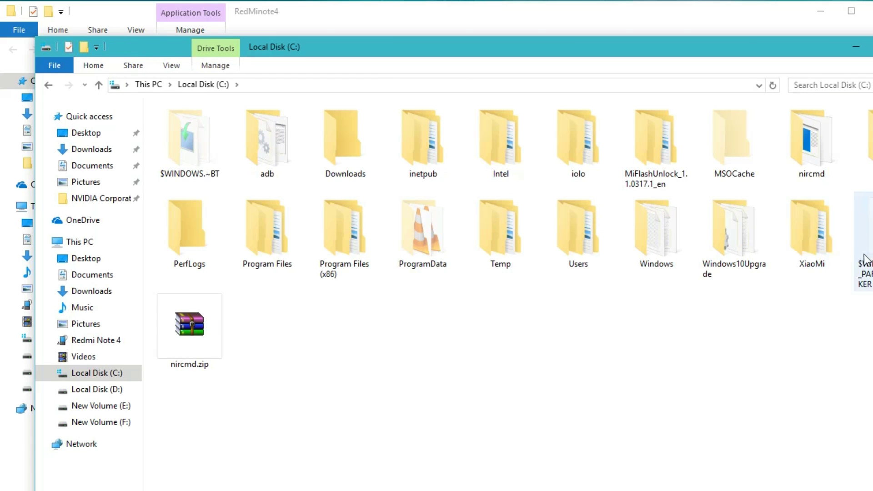
click(812, 236)
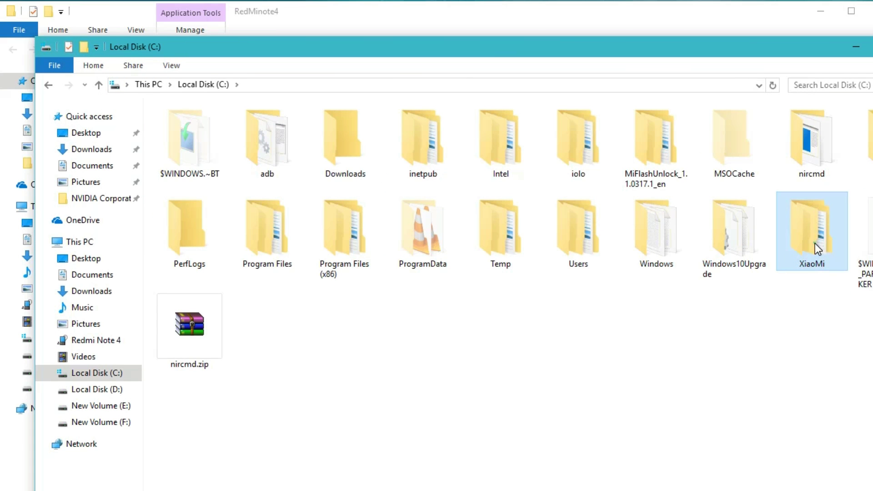
double_click(815, 243)
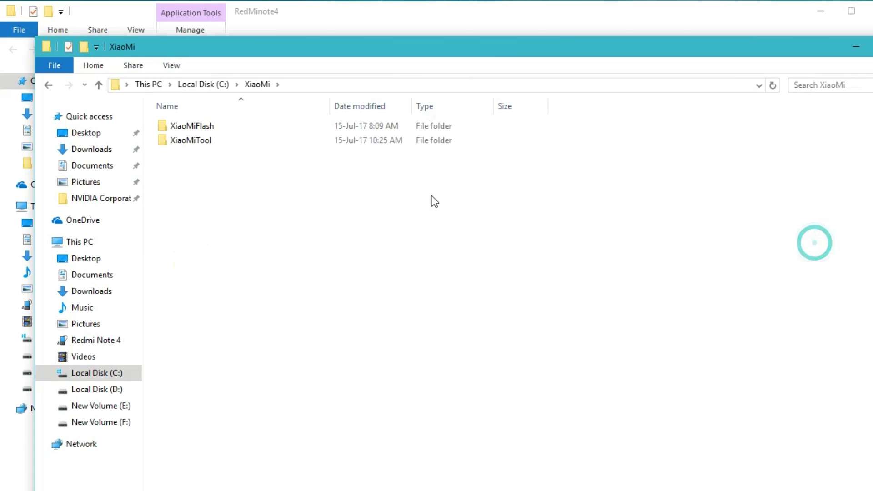
double_click(211, 129)
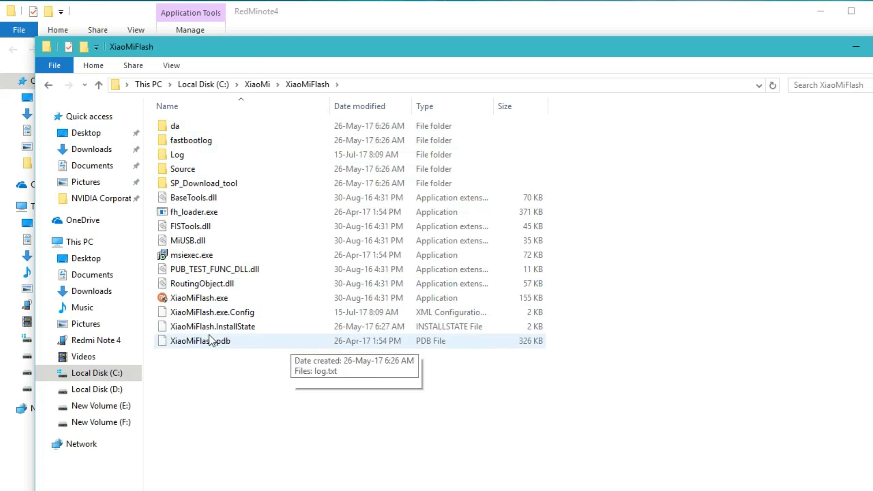
click(219, 298)
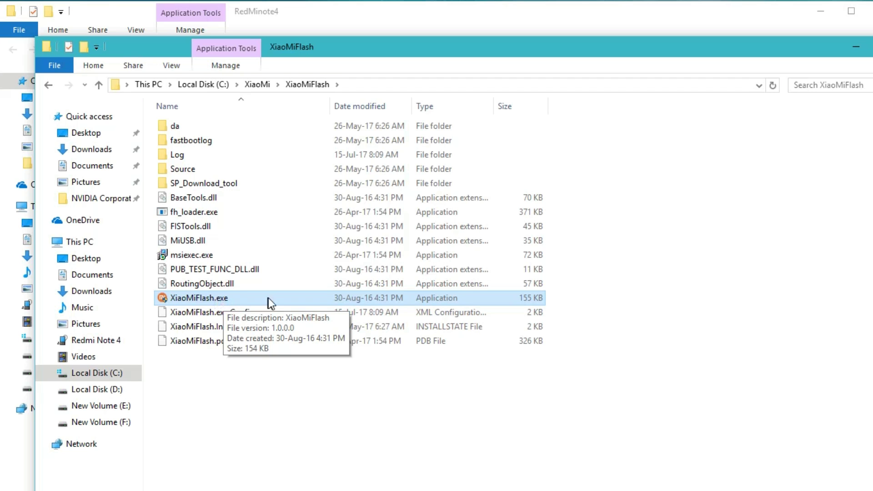
click(855, 47)
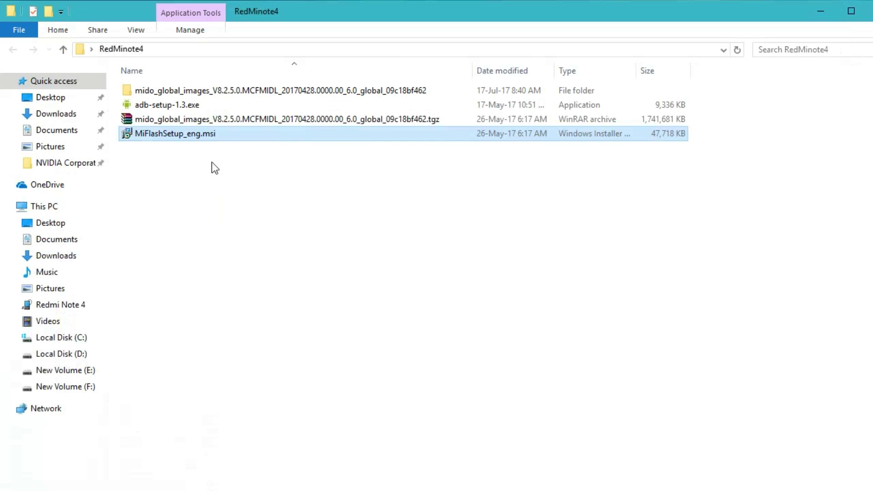
Open the extracted mido_global_images folder and its inner firmware folder, fitting the Name column to show the full folder name.
click(236, 117)
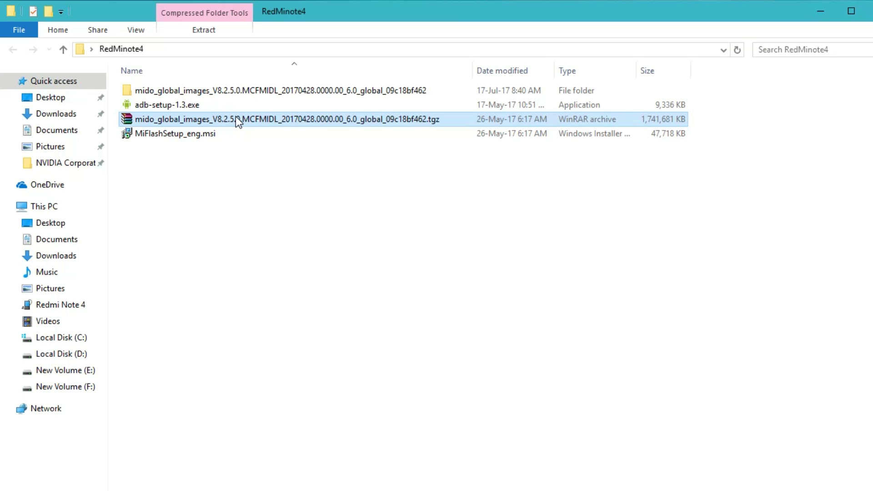
click(301, 95)
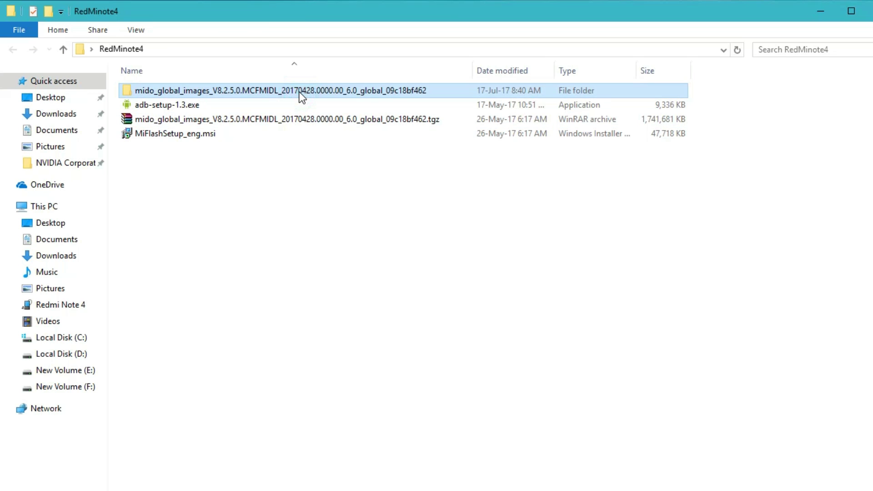
double_click(300, 94)
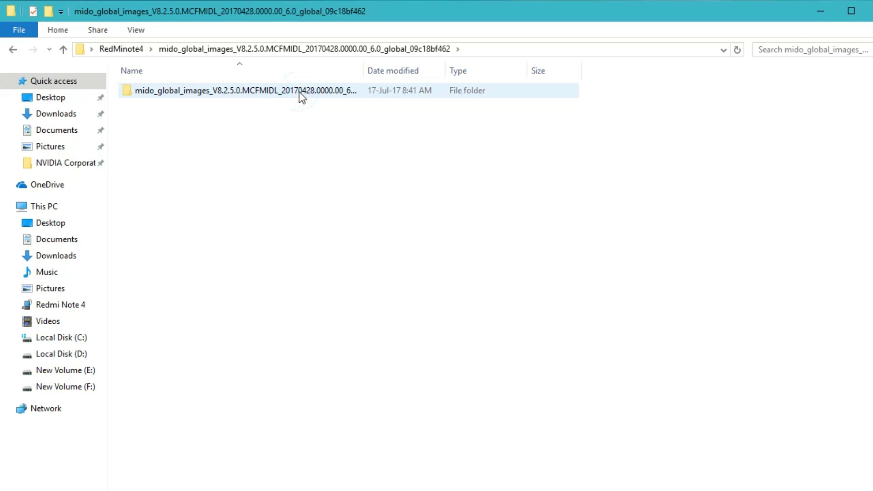
click(300, 94)
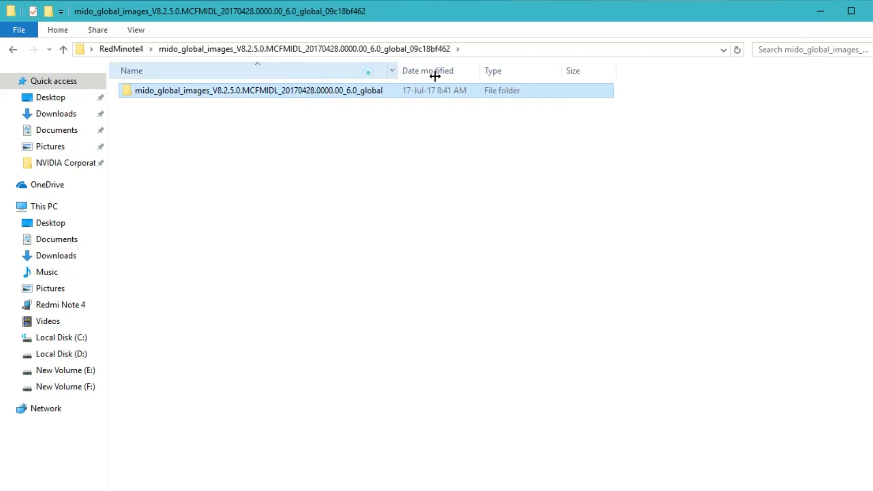
double_click(364, 71)
double_click(384, 95)
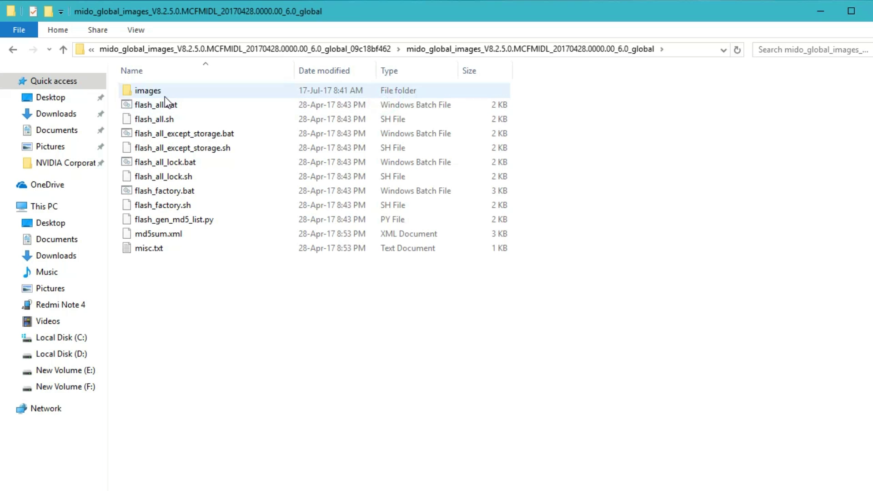
Look through the images folder inside the mido_global_images firmware folder, and return to the firmware folder.
click(238, 91)
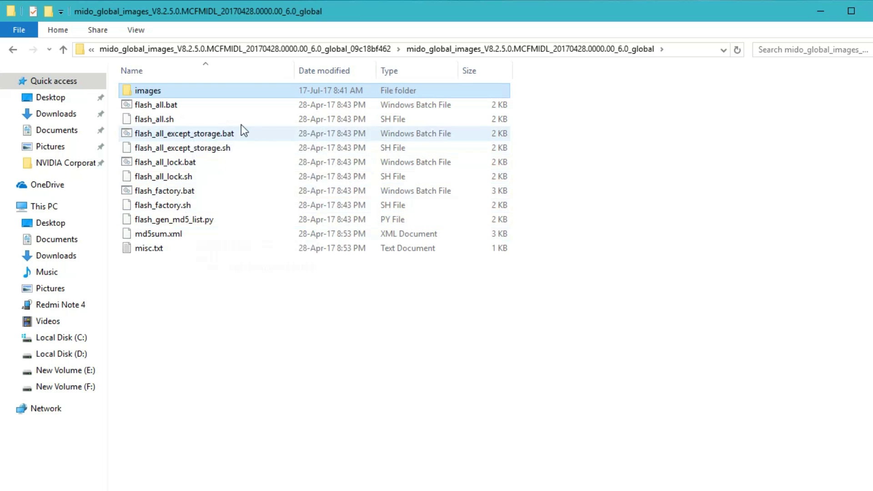
double_click(290, 92)
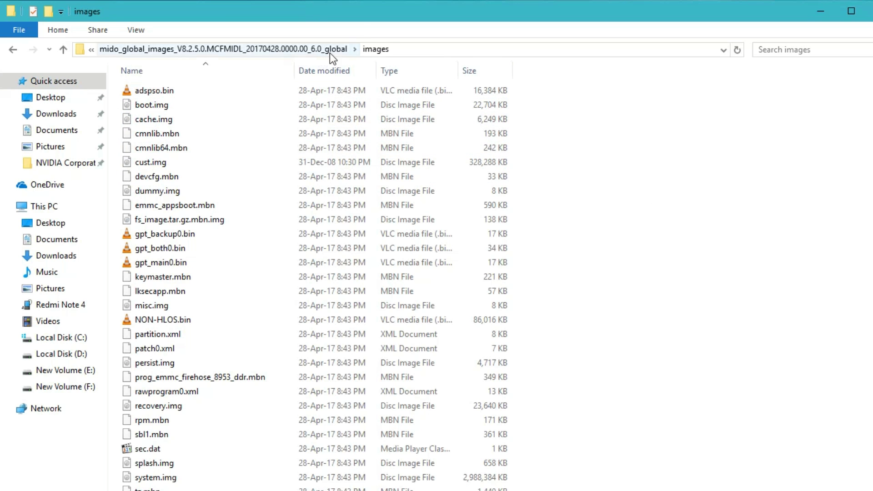
click(307, 50)
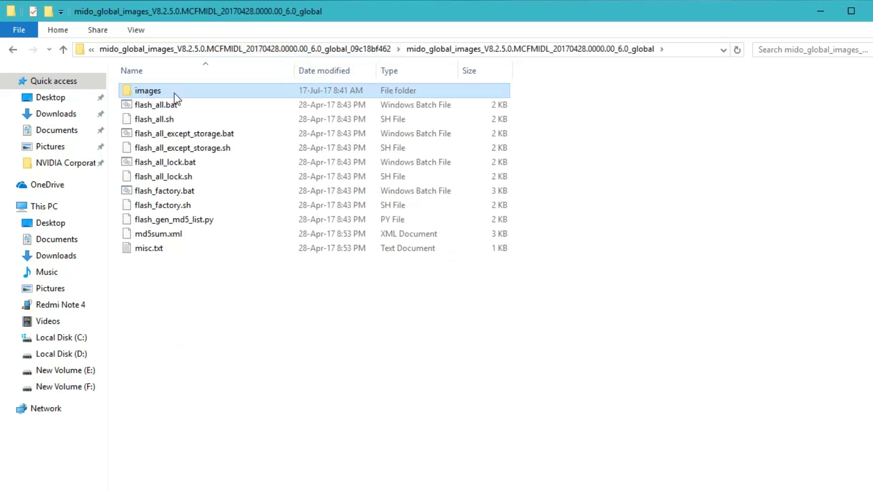
click(222, 333)
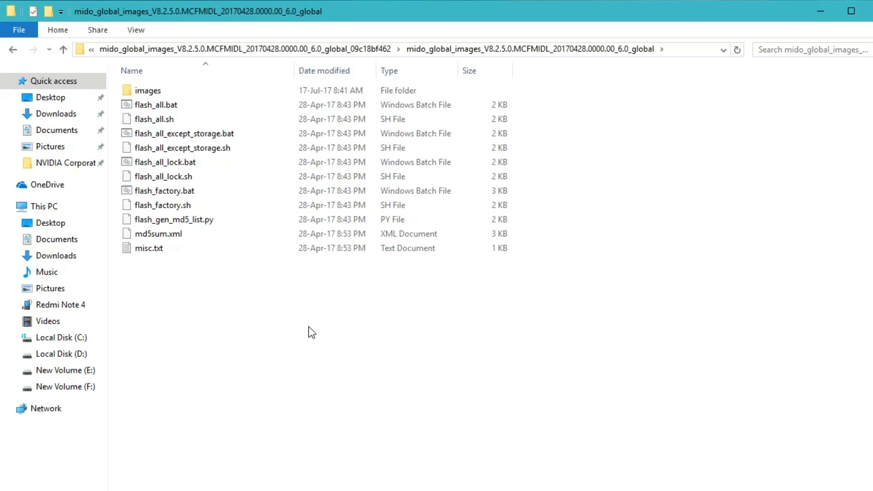
click(349, 328)
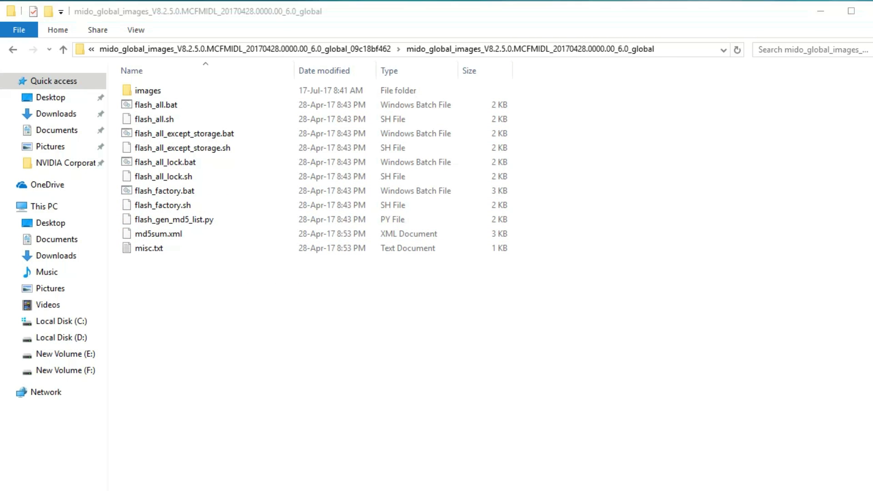
Launch XiaoMiFlash.exe from C:\XiaoMi\XiaoMiFlash and minimize that folder's window.
click(279, 487)
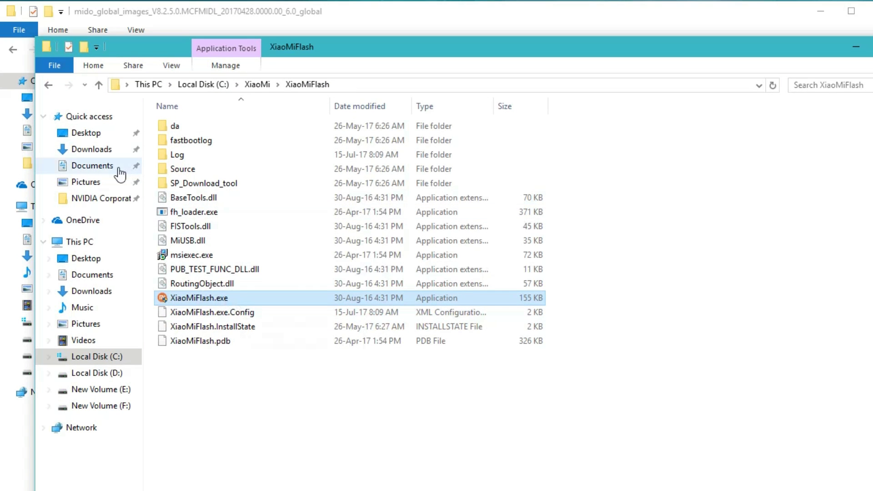
click(96, 358)
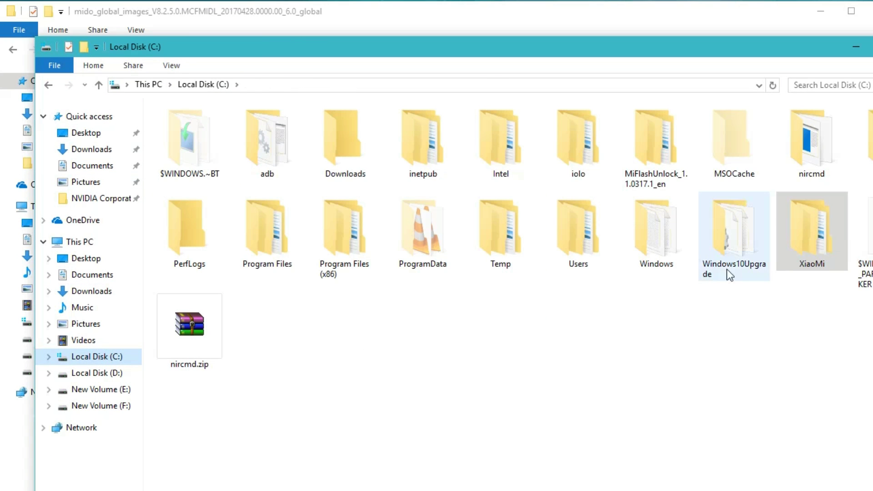
double_click(810, 268)
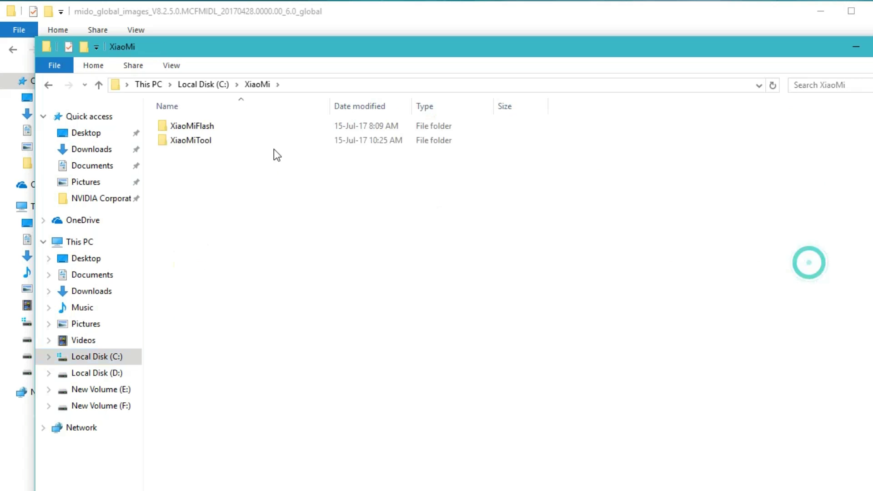
double_click(237, 128)
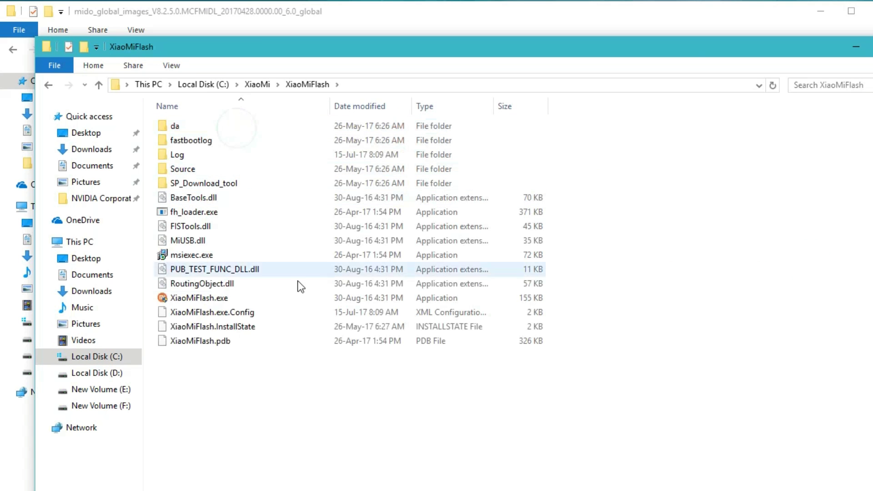
click(211, 303)
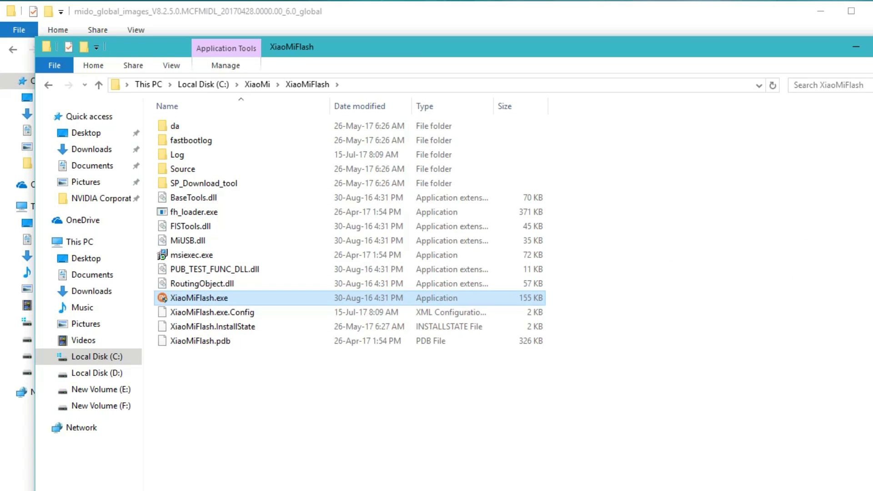
click(855, 47)
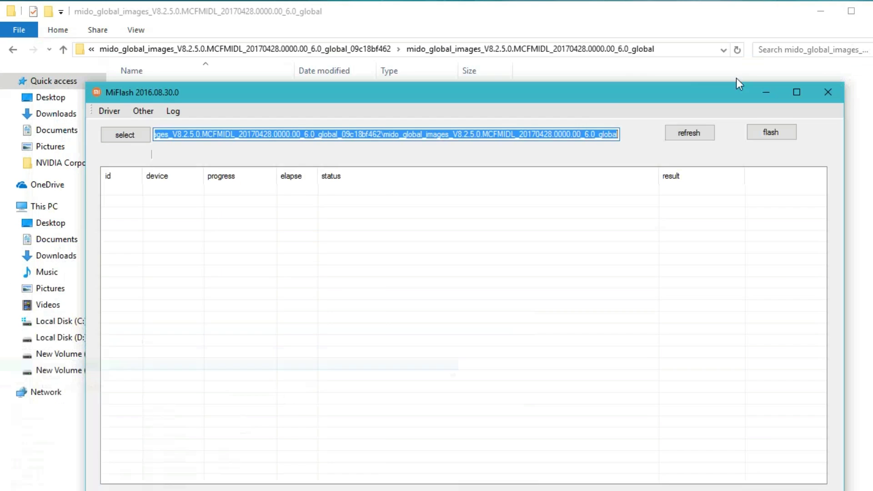
Clear the firmware path in MiFlash and refresh the list of connected devices.
key(BackSpace)
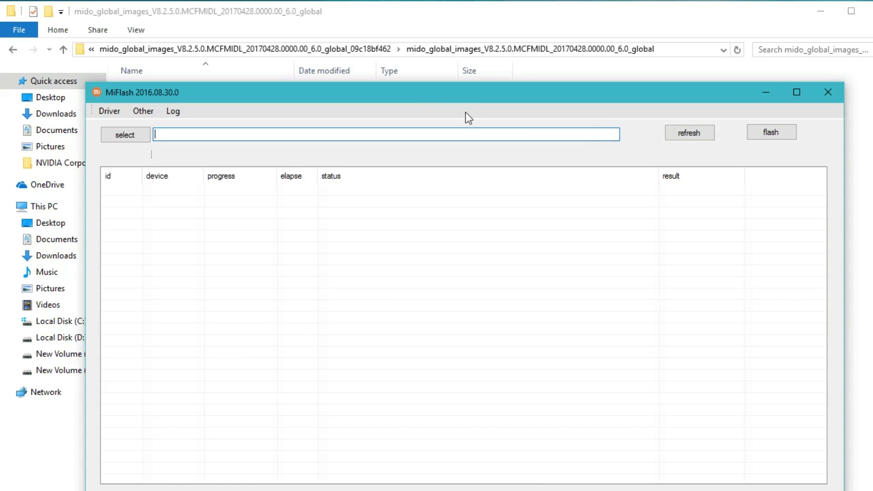
drag(457, 91, 450, 65)
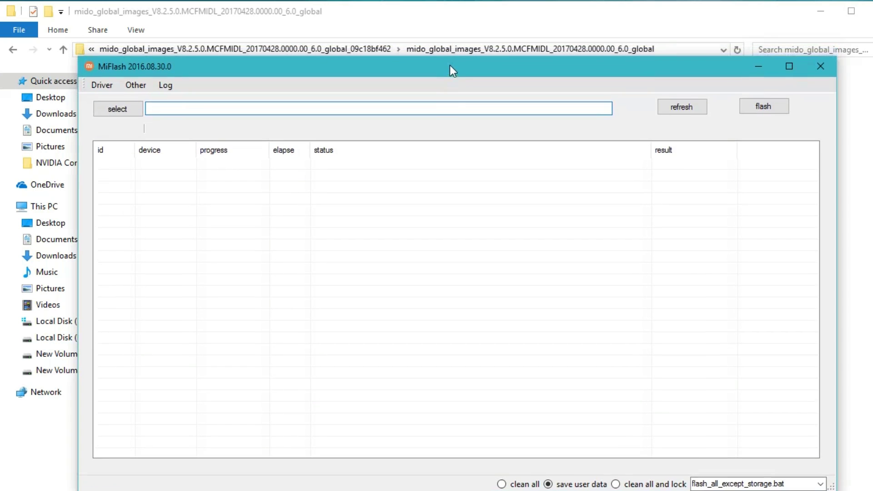
click(689, 110)
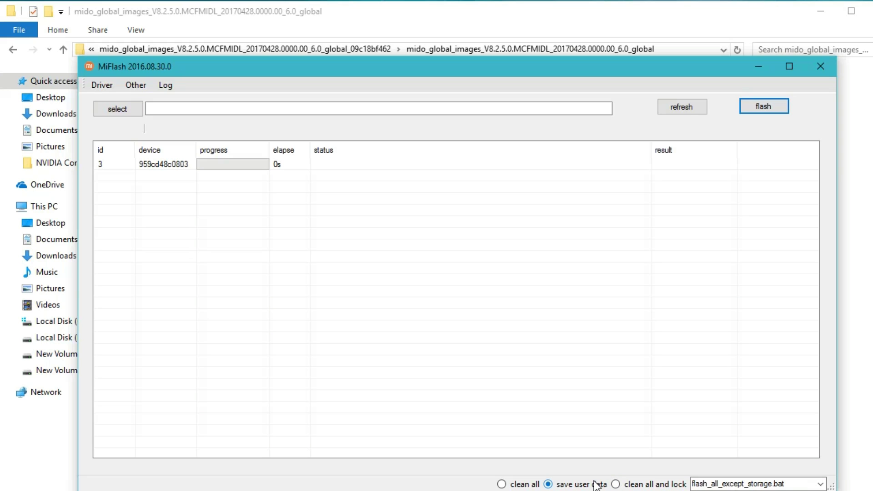
Copy the full path of the inner mido_global_images firmware folder that contains the images folder.
click(570, 109)
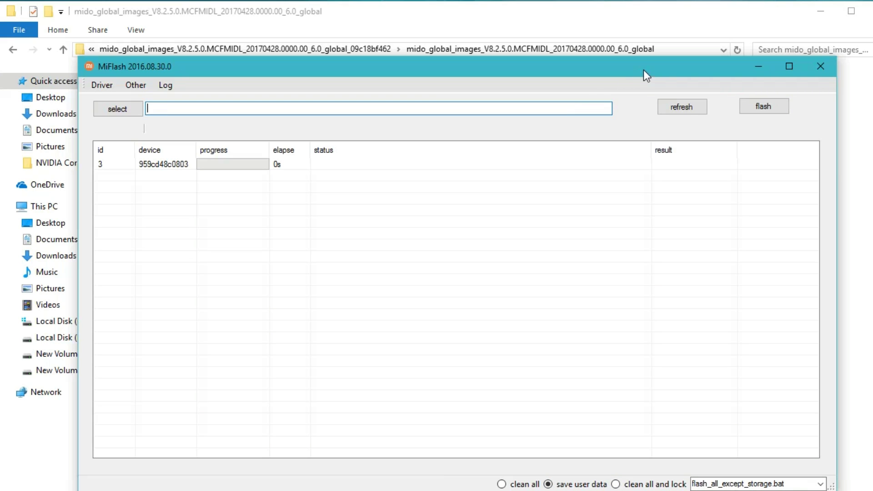
click(651, 15)
double_click(163, 91)
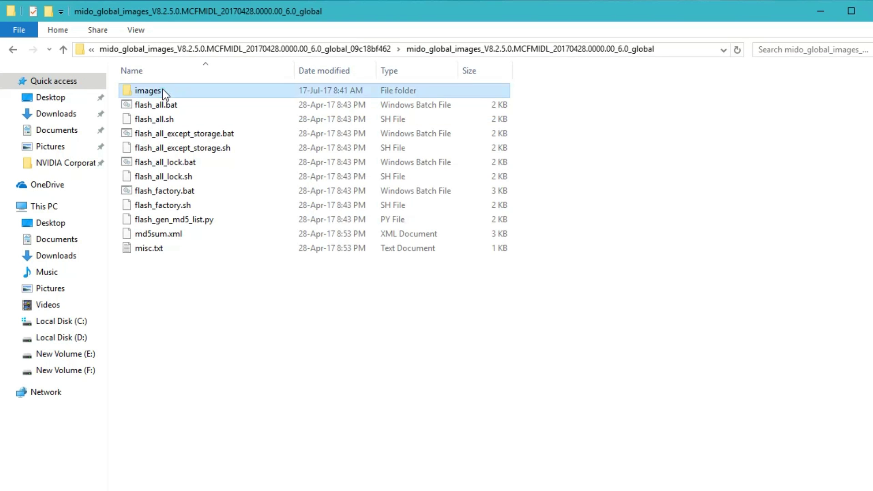
click(64, 46)
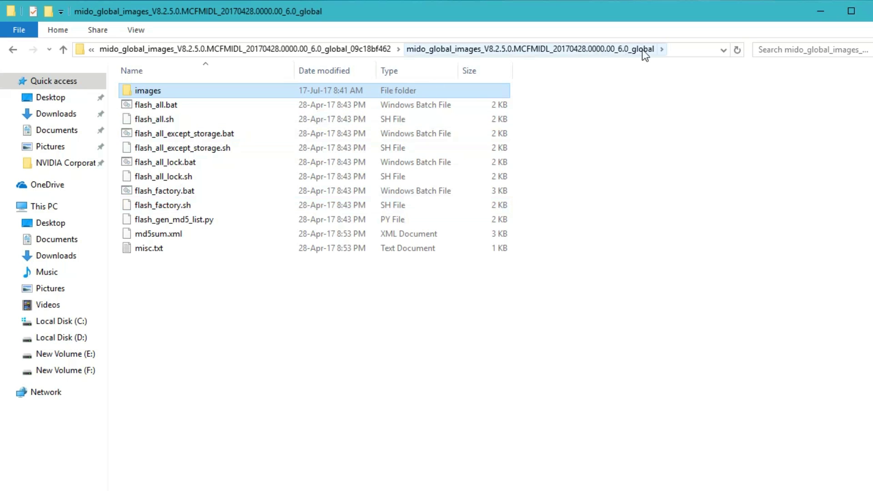
click(683, 50)
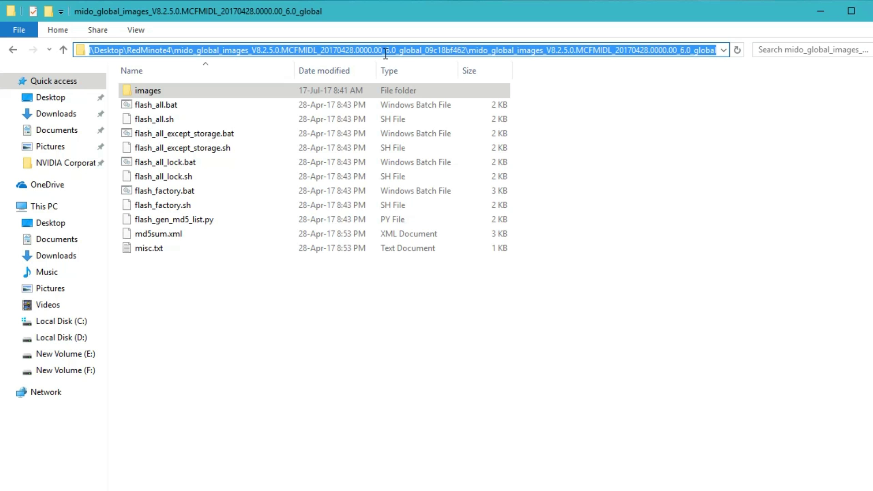
right_click(401, 49)
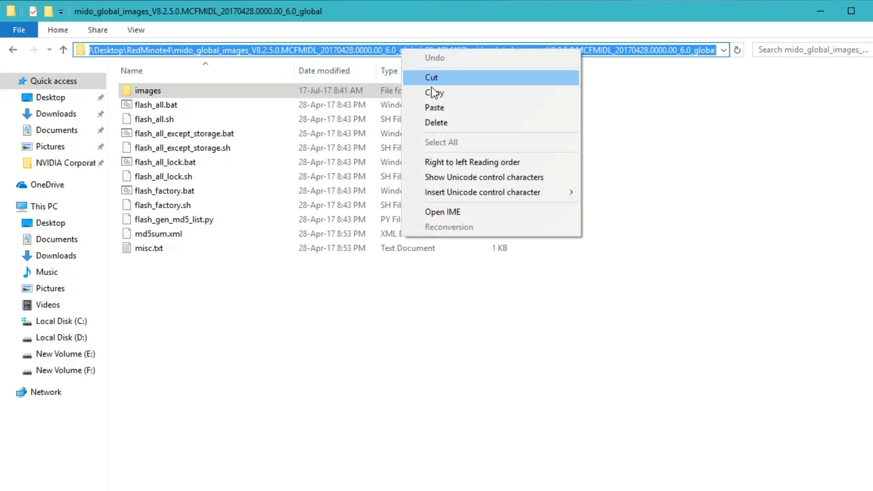
click(443, 92)
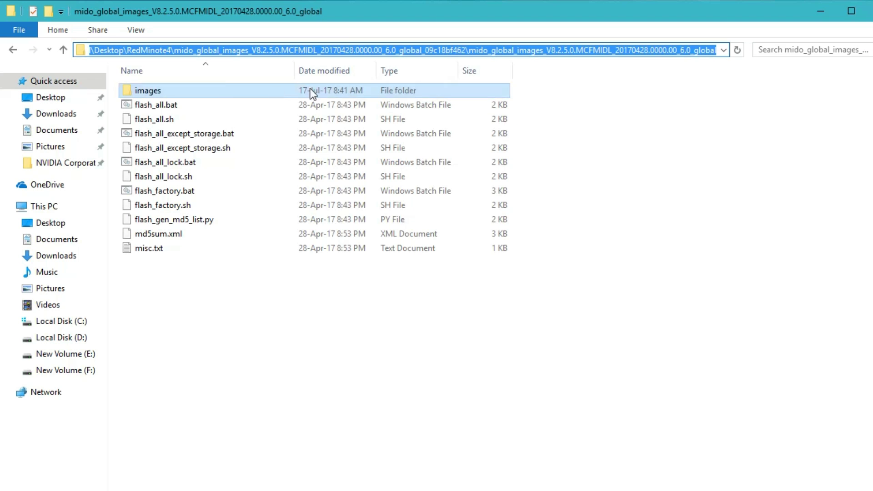
Paste the copied firmware folder path into MiFlash as the firmware location.
click(249, 362)
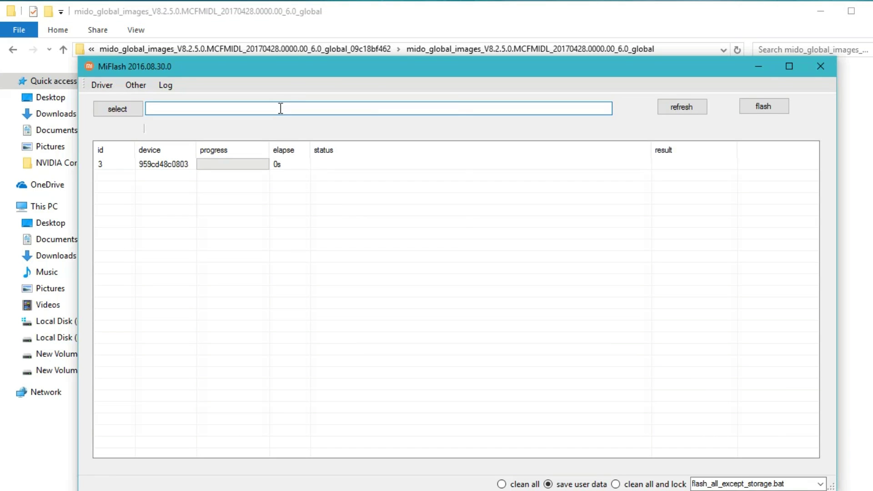
right_click(281, 108)
click(298, 162)
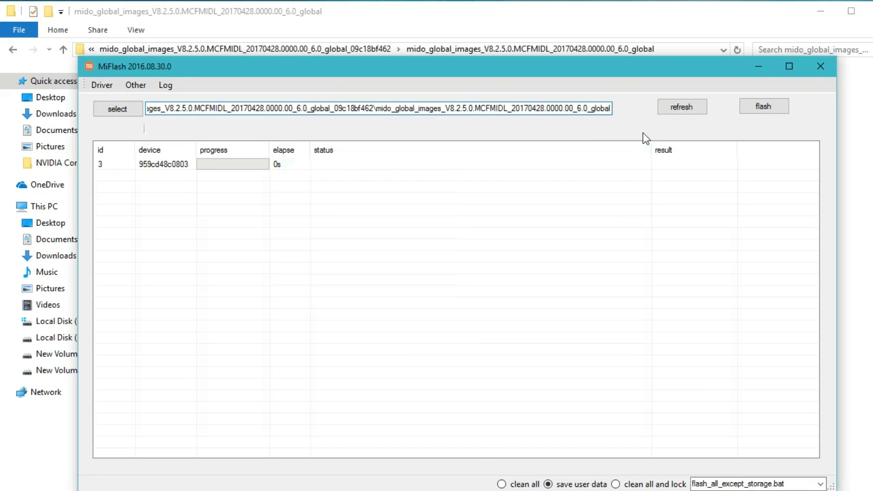
Refresh the device list in MiFlash and choose the clean all option, which uses flash_all.bat.
click(689, 111)
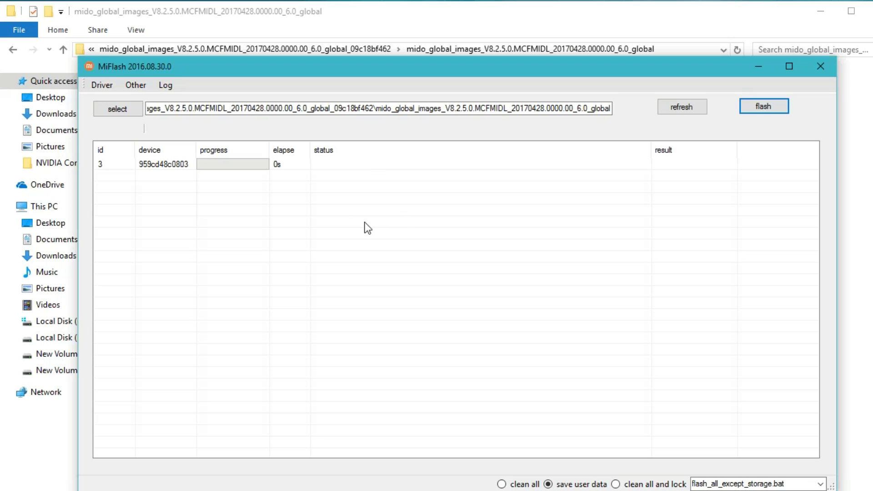
click(501, 484)
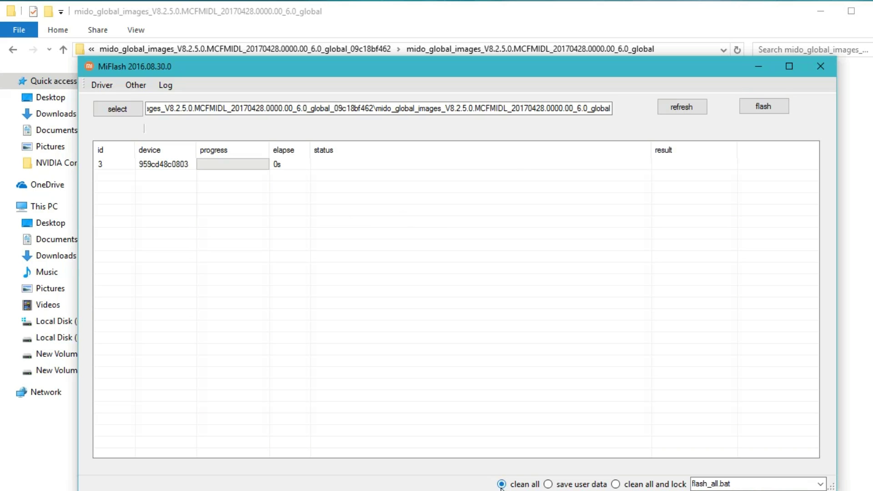
click(768, 107)
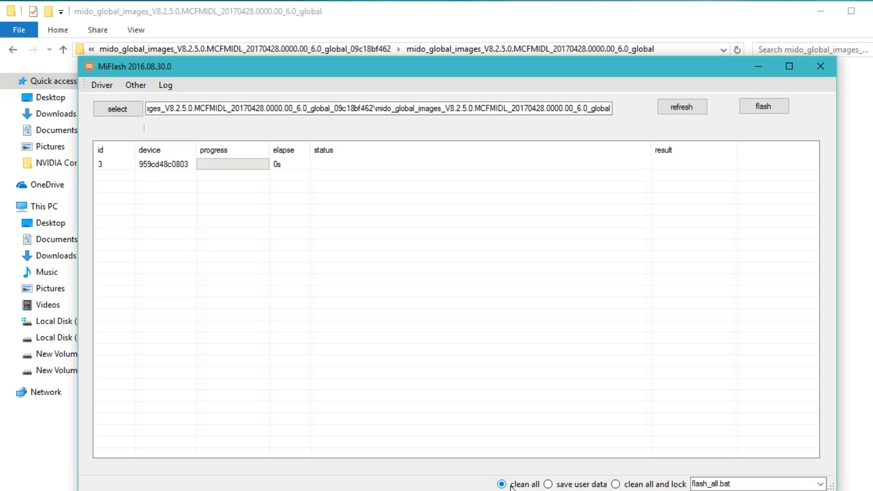
Compare the firmware path in MiFlash with the full path of the folder that contains the images folder.
drag(568, 108, 622, 111)
click(675, 22)
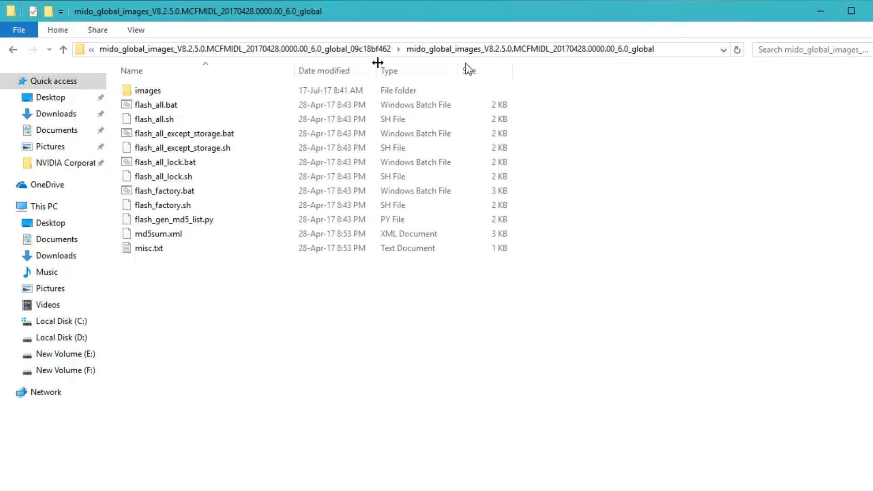
click(165, 92)
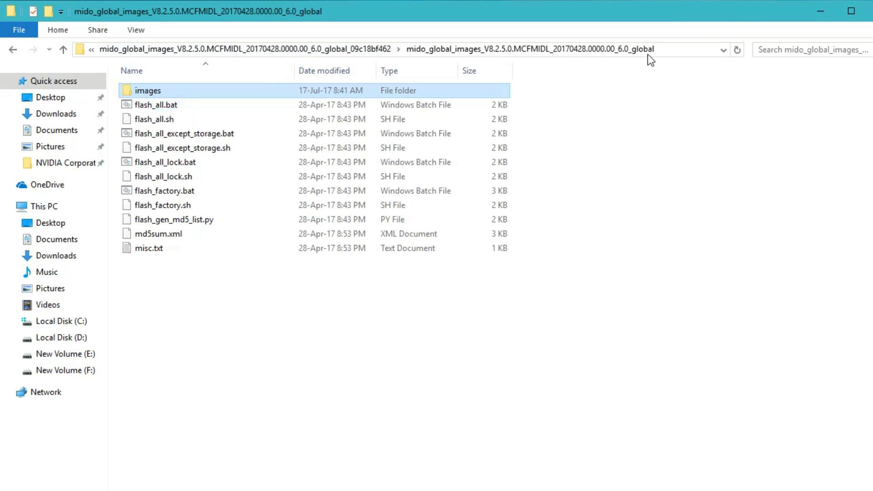
click(672, 53)
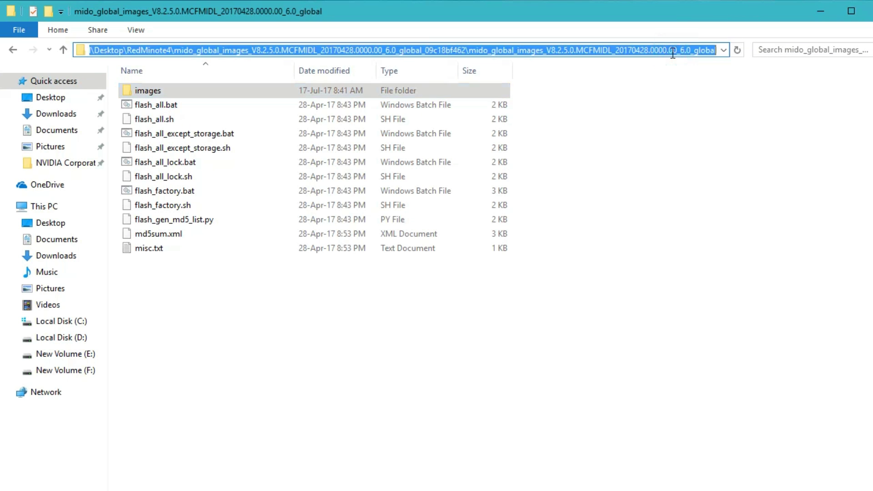
Minimize the firmware folder window and start flashing the connected phone in MiFlash.
click(826, 13)
click(769, 67)
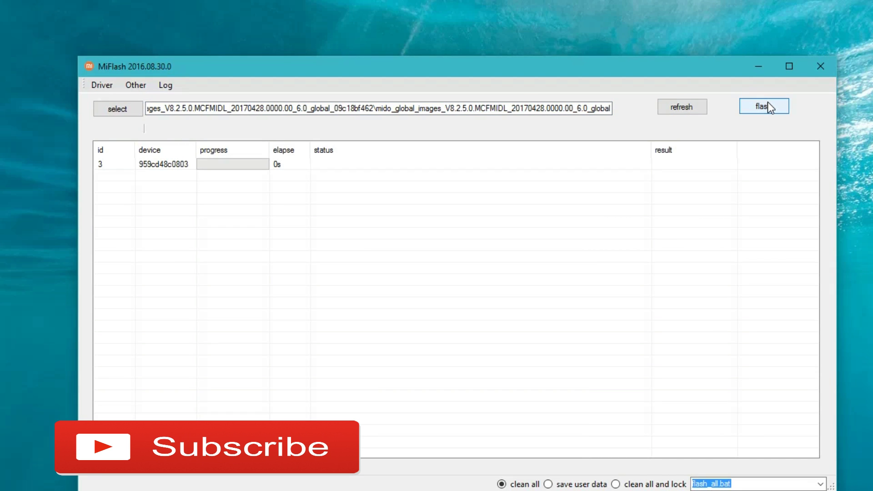
click(768, 105)
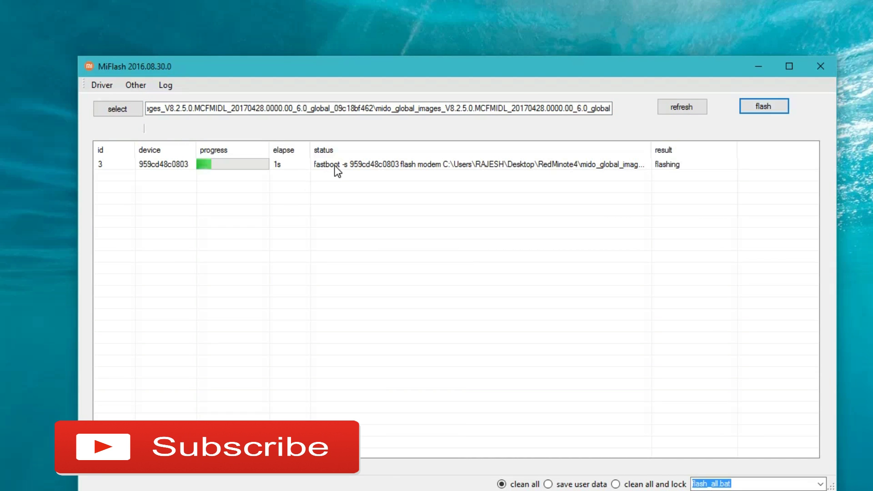